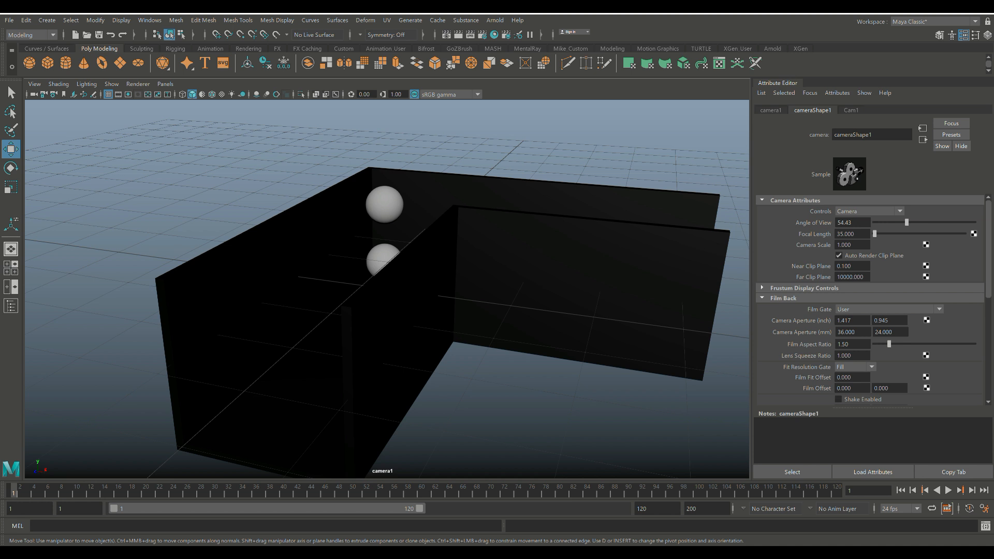
Step: Open the Outliner and examine the Hallway, camera1, MeshLight and EmissiveMat objects in the scene
click(11, 306)
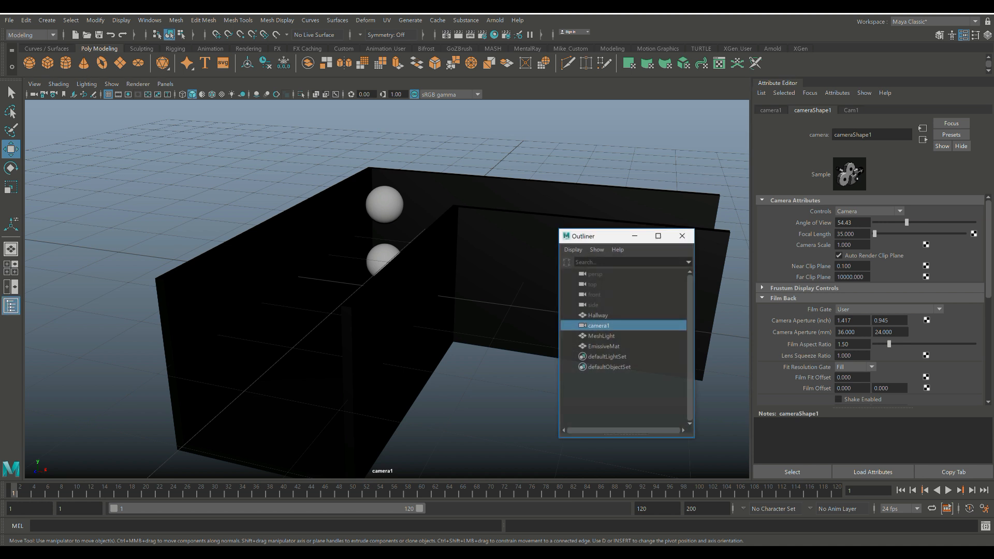
click(598, 315)
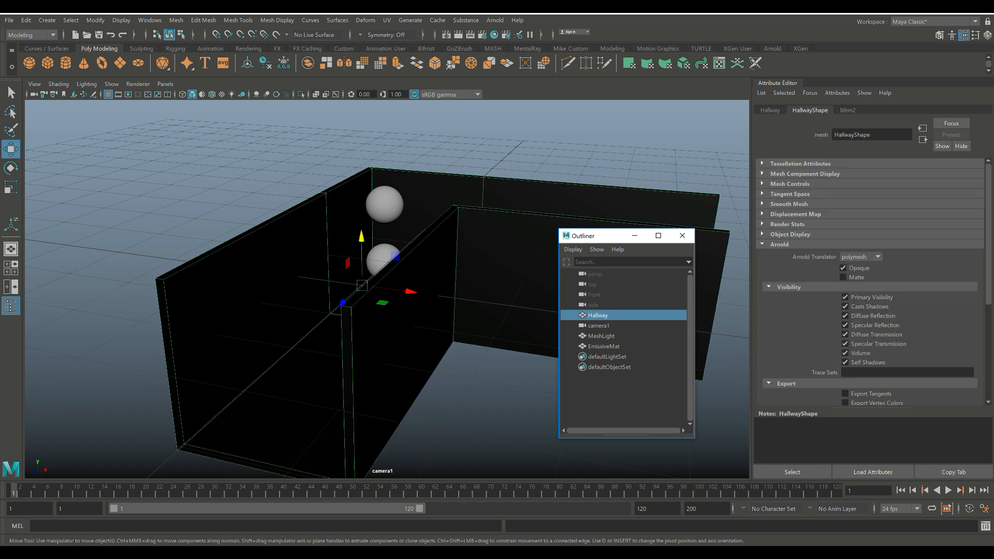
click(599, 326)
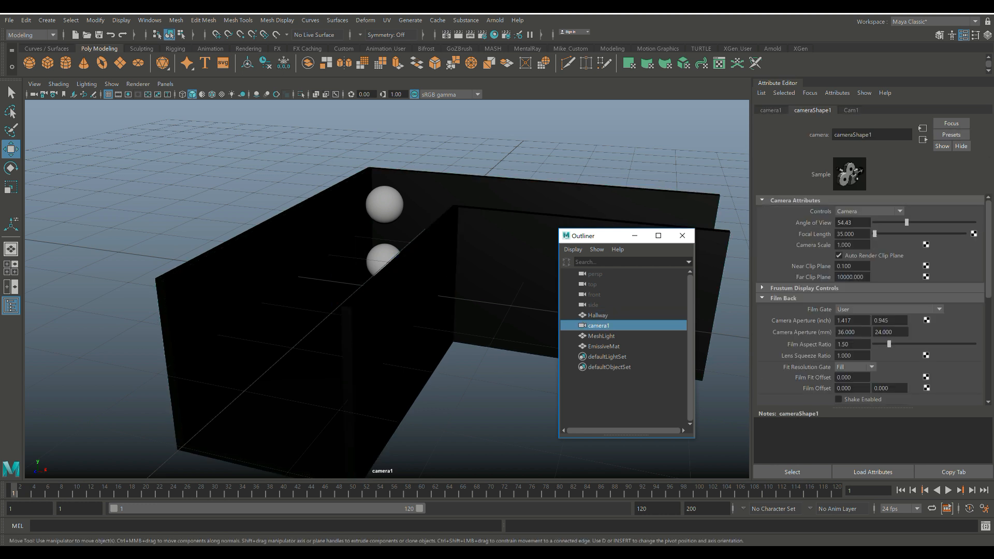
click(601, 336)
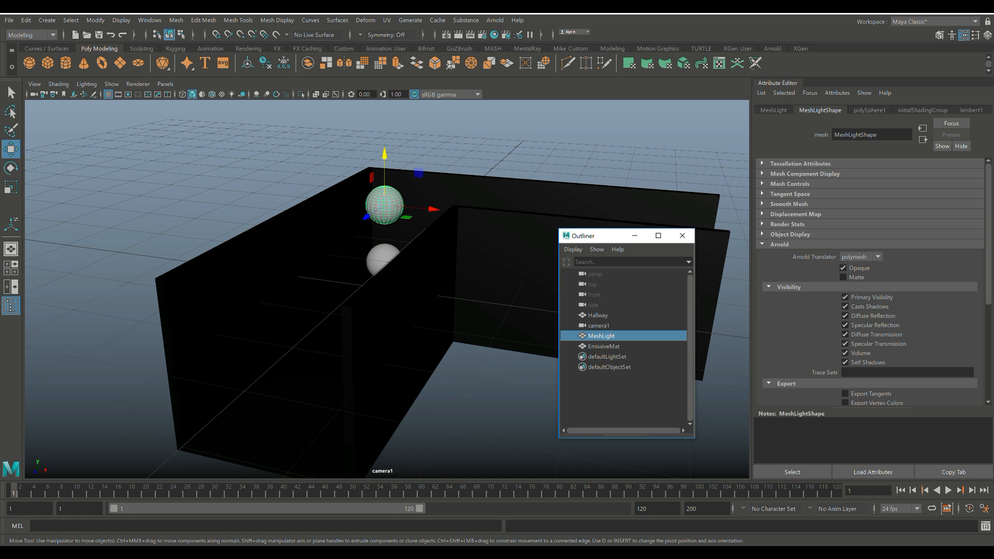
click(604, 347)
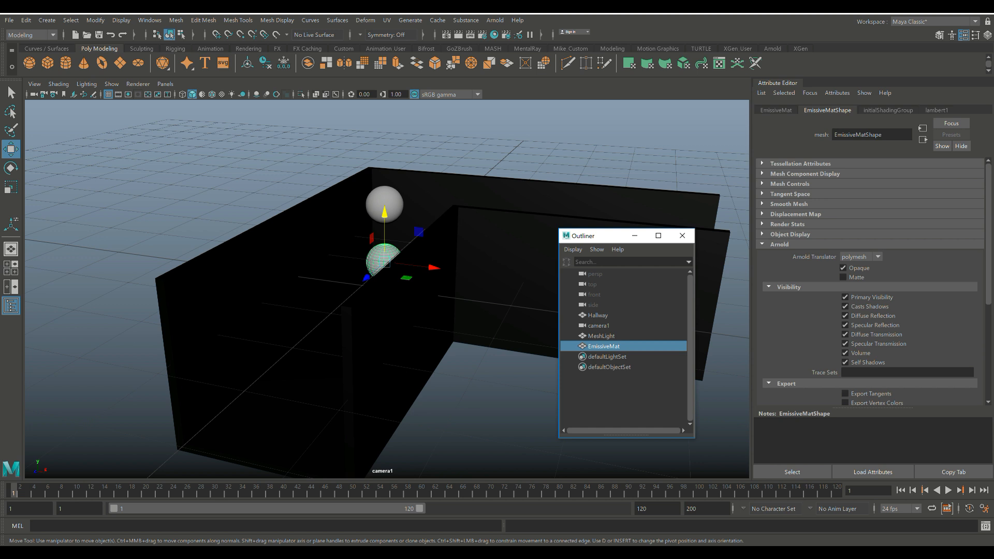
scroll(387, 289, up, 3)
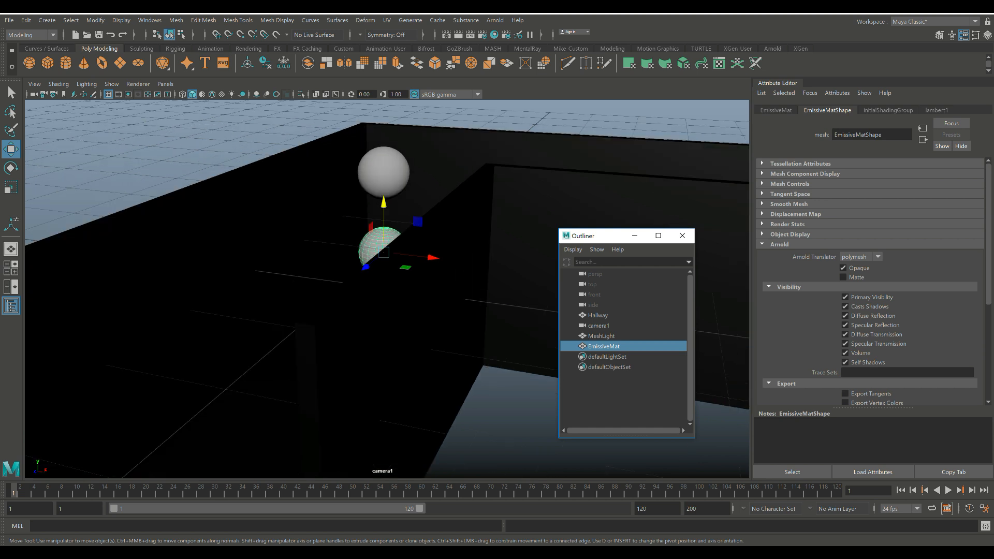
scroll(387, 289, down, 4)
scroll(387, 289, up, 3)
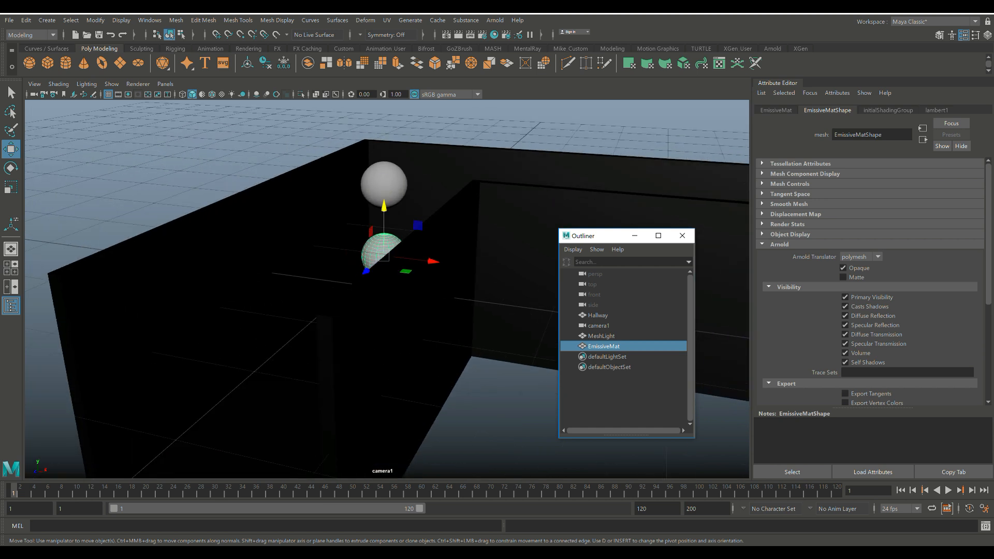
alt+drag(387, 289, 399, 311)
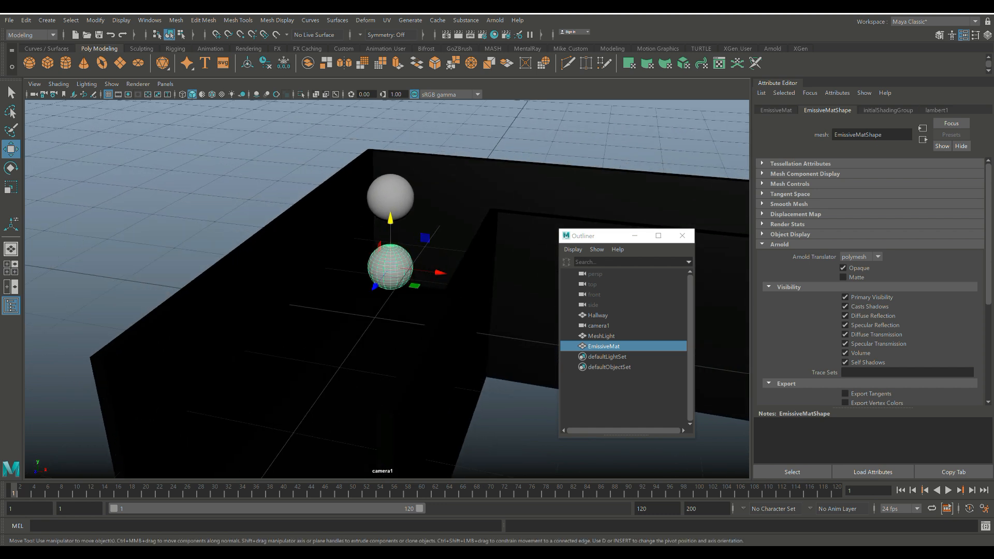
Step: Assign a new Arnold aiStandardSurface material to the upper MeshLight sphere
click(602, 336)
mouse_move(388, 290)
alt+mouse_down()
mouse_move(376, 261)
mouse_move(383, 277)
alt+mouse_up()
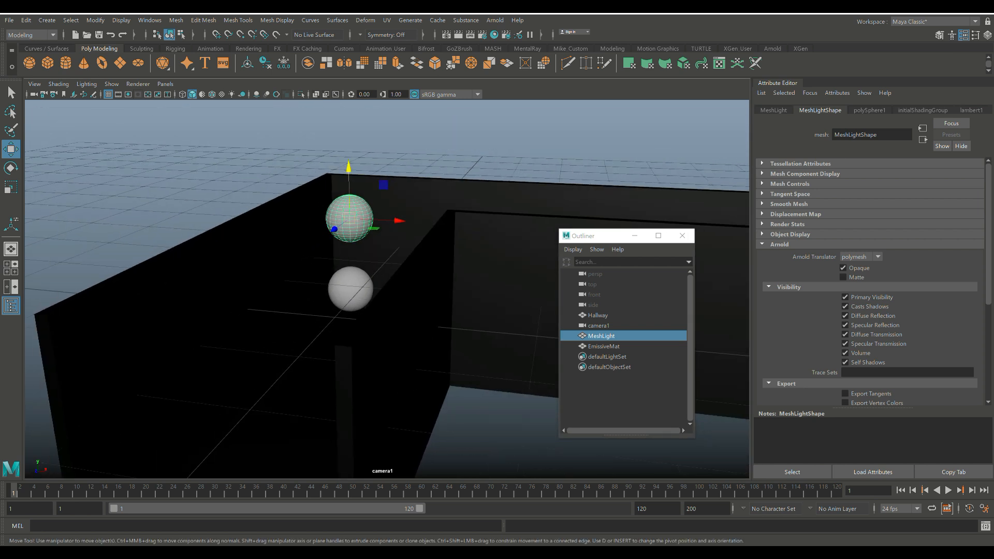
right_click(347, 207)
click(345, 467)
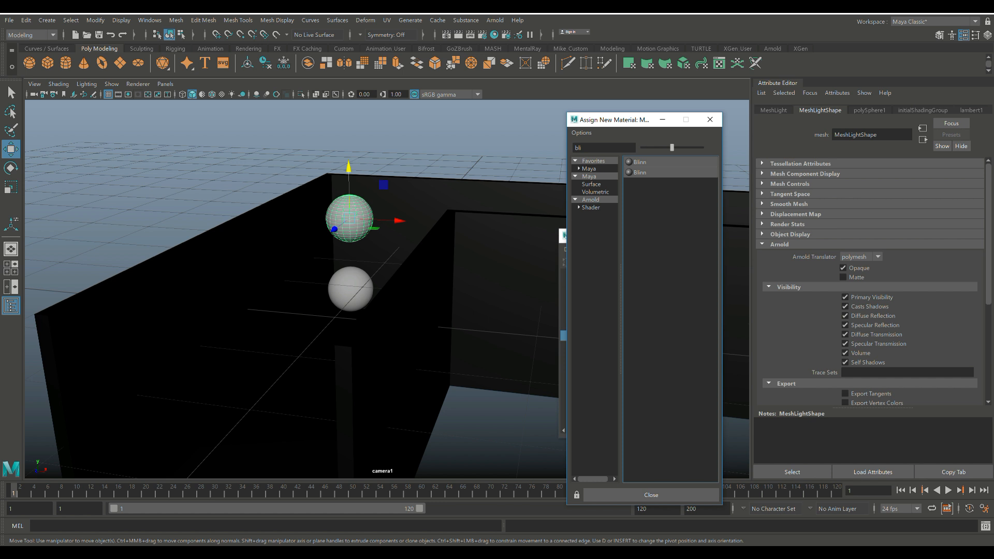
double_click(579, 148)
key(BackSpace)
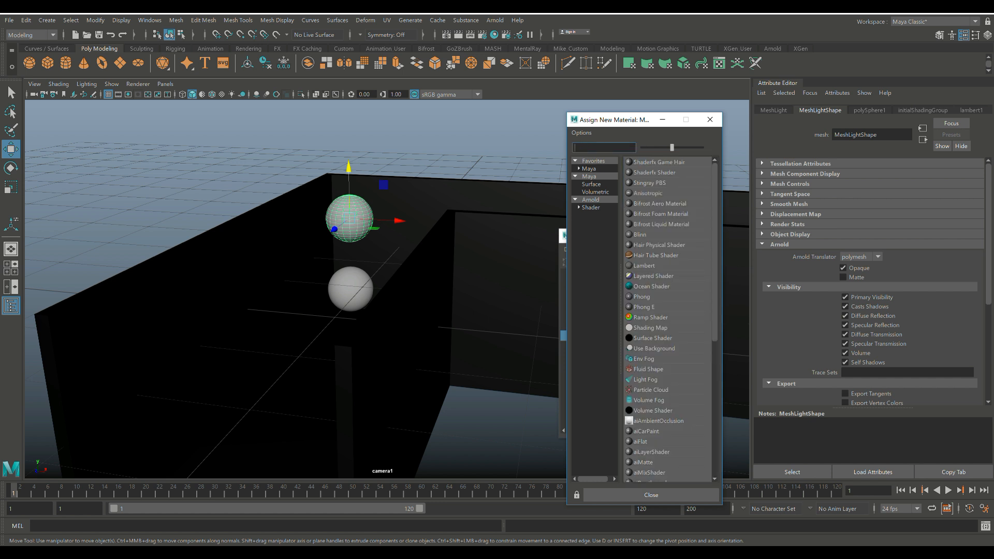
click(590, 200)
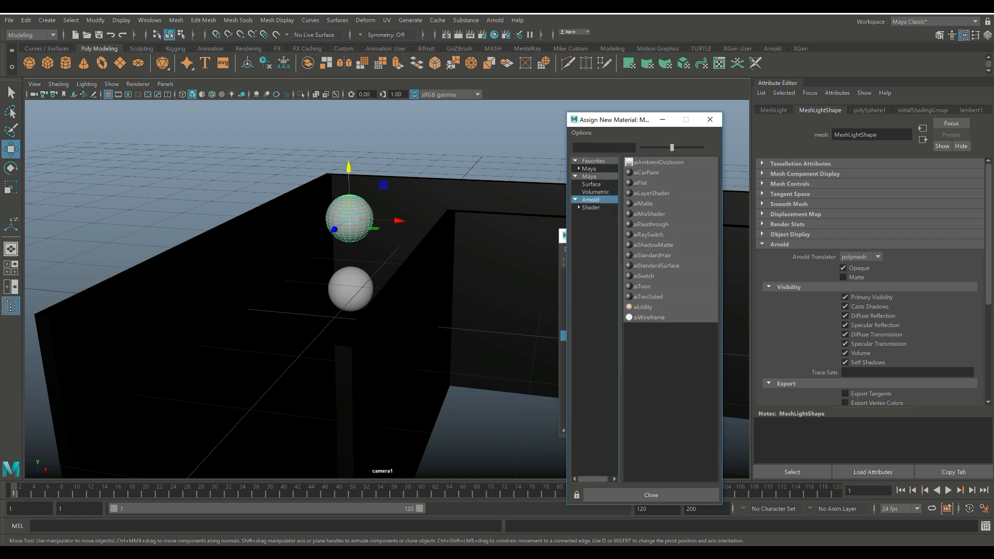
click(657, 266)
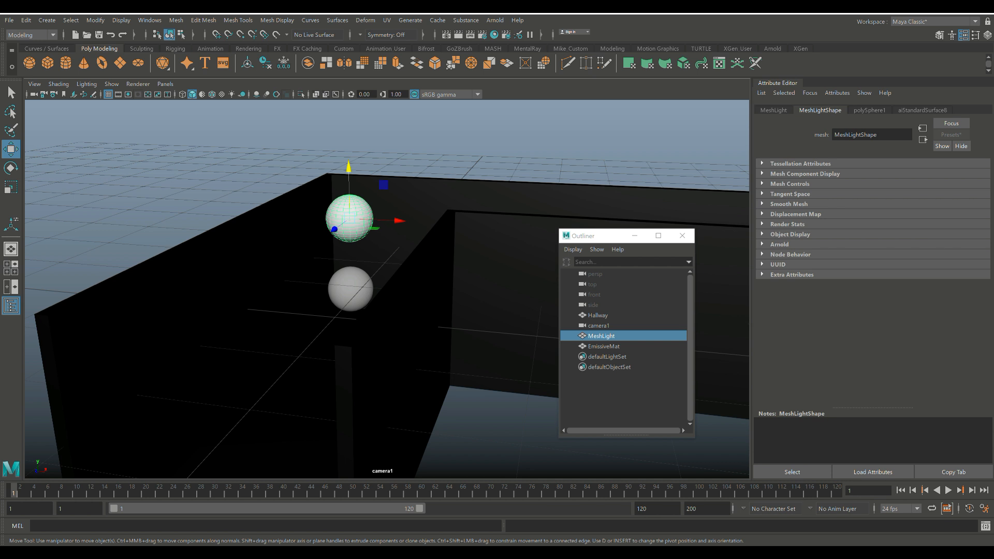
Step: Set the MeshLight sphere's Arnold Translator to mesh_light
click(779, 244)
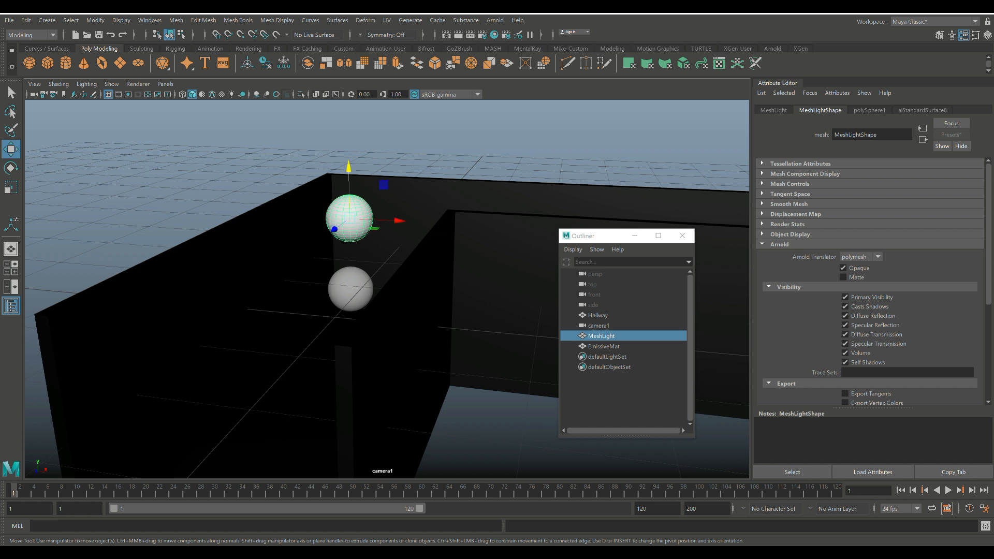
click(862, 257)
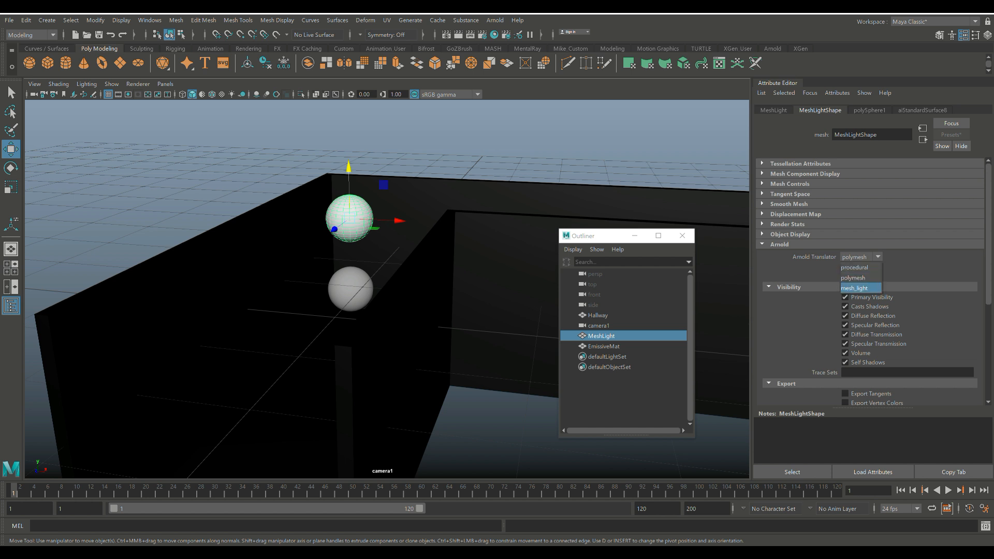
click(855, 288)
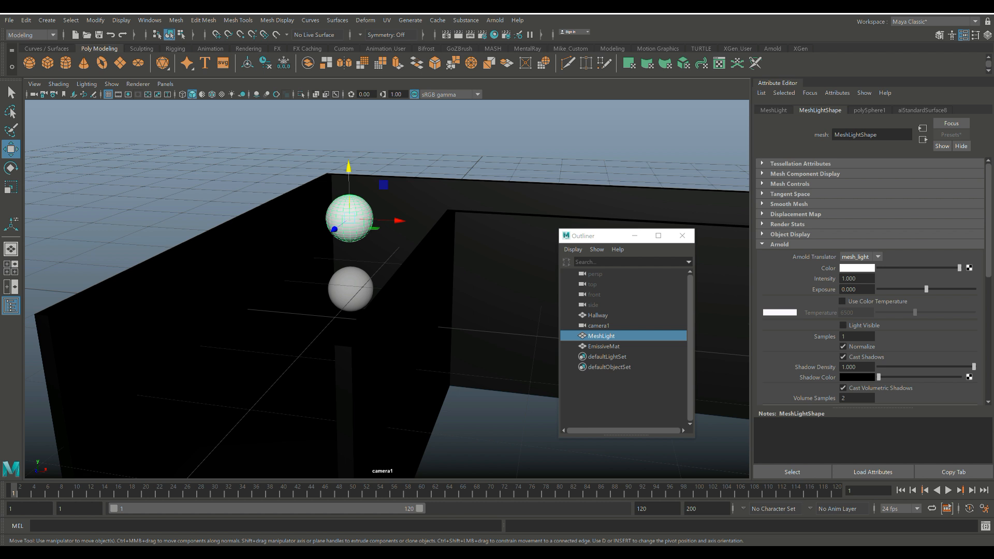
Step: Restore the bookmarked camera view inside the hallway and start an Arnold IPR render of it
click(35, 84)
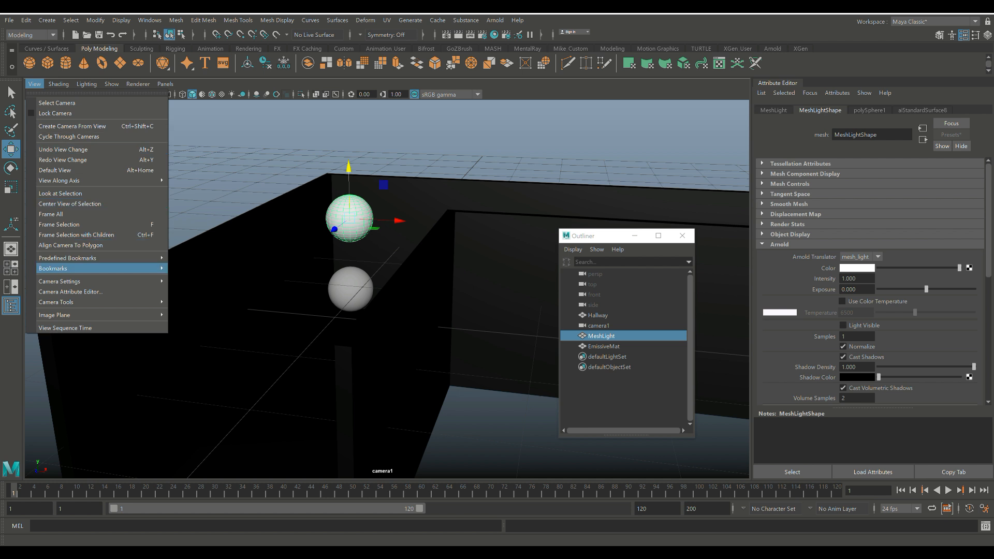
mouse_move(104, 269)
click(202, 268)
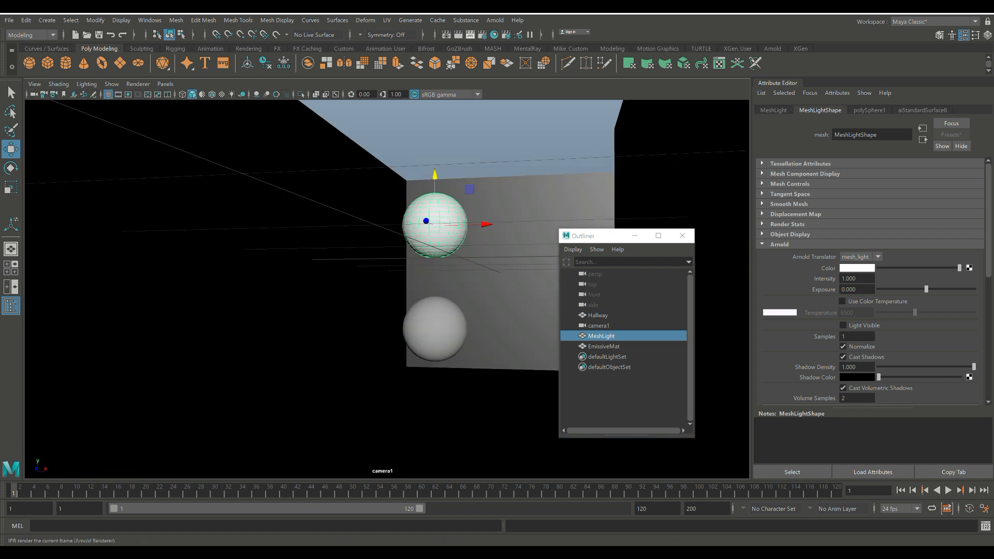
click(470, 35)
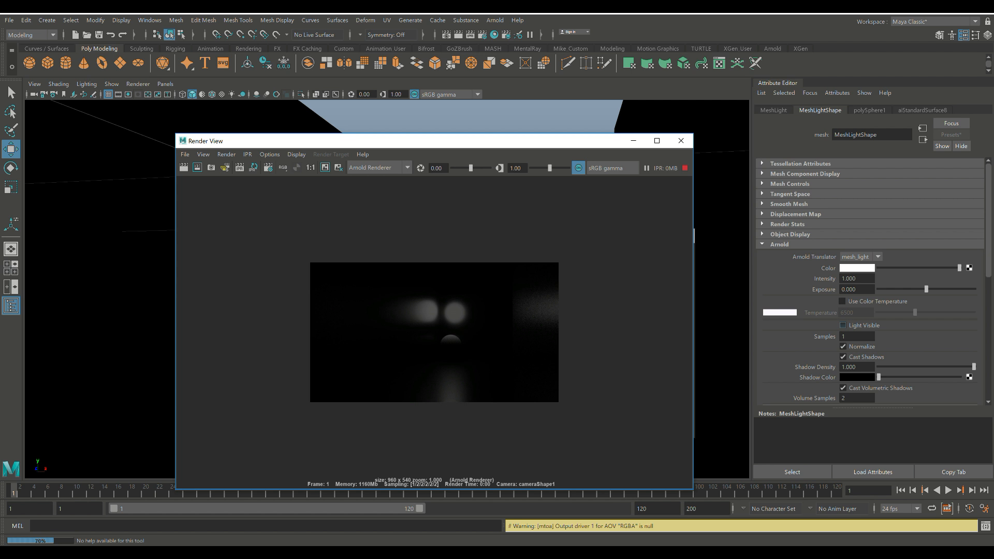
Step: Make the mesh light visible in renders and set its intensity to 3 and exposure to 2
click(843, 325)
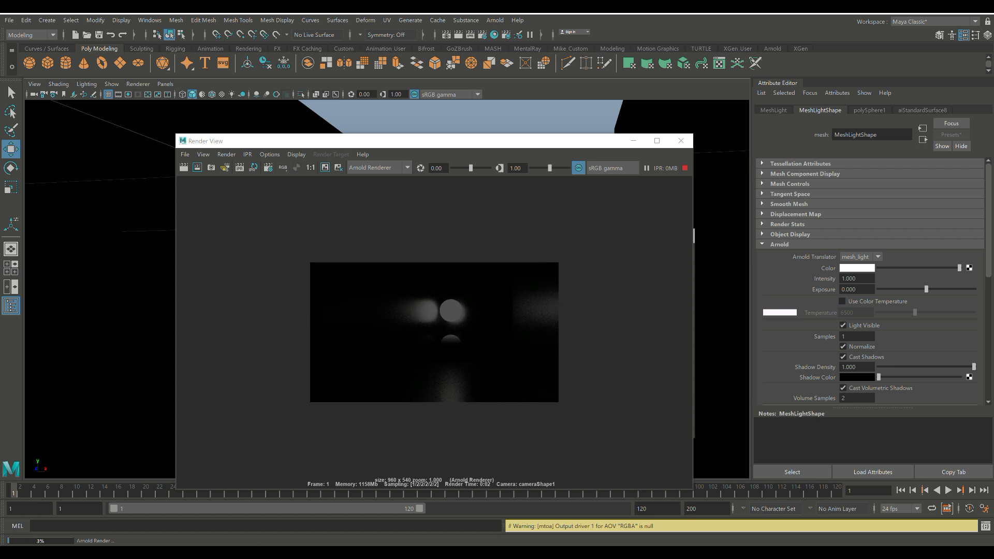
double_click(849, 279)
text(3)
key(Return)
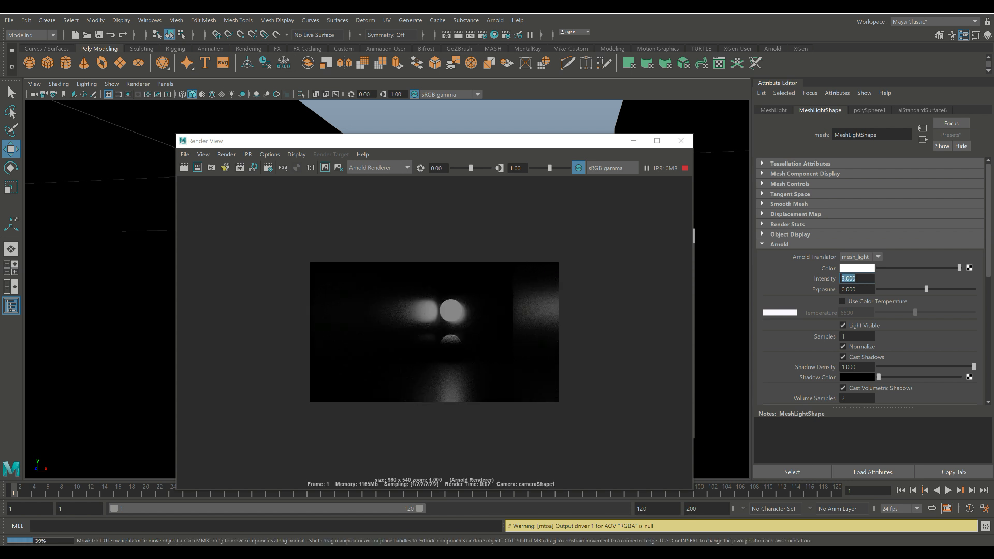
key(Tab)
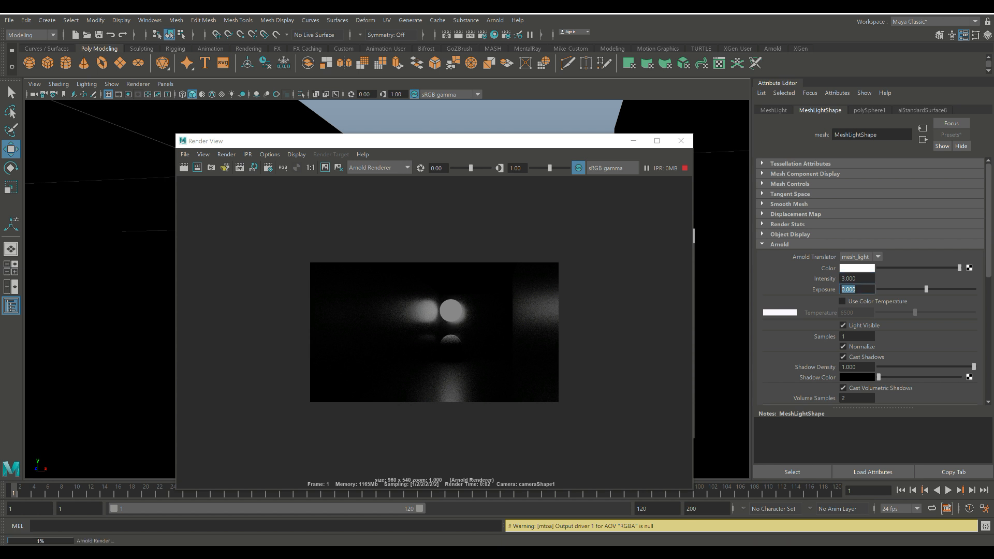
text(2)
key(Return)
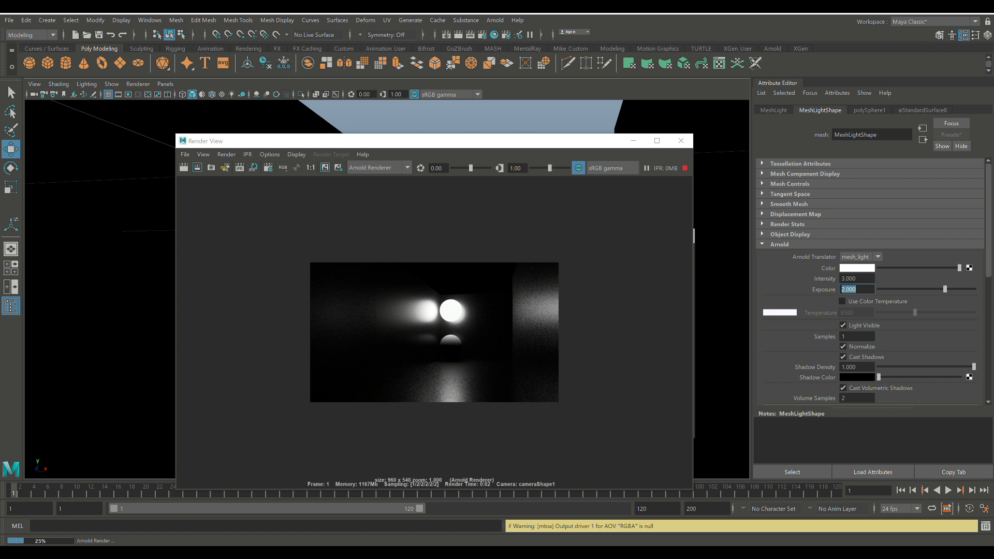
Step: Frame the camera closer on the two spheres, check the updated IPR render, and close the Render View
drag(570, 140, 820, 104)
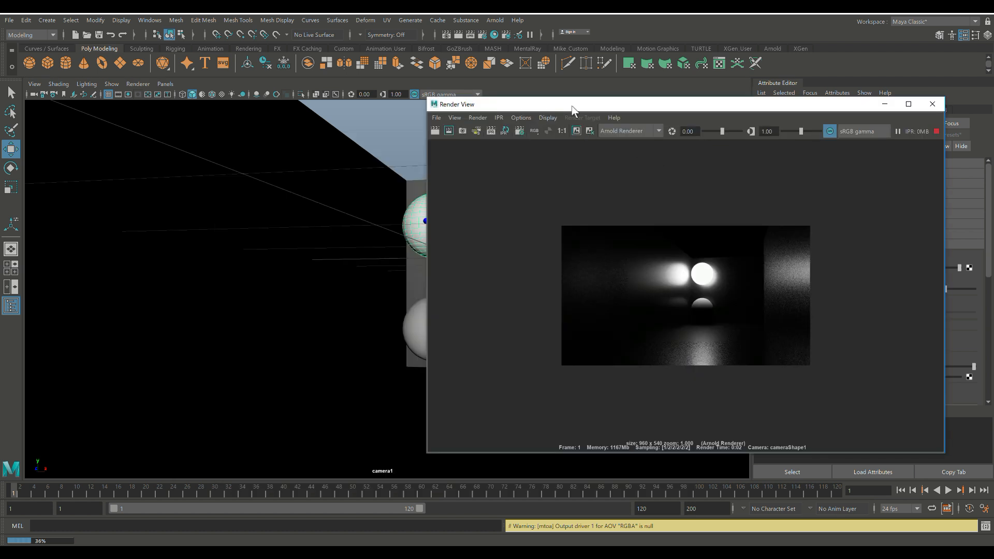
drag(572, 106, 770, 70)
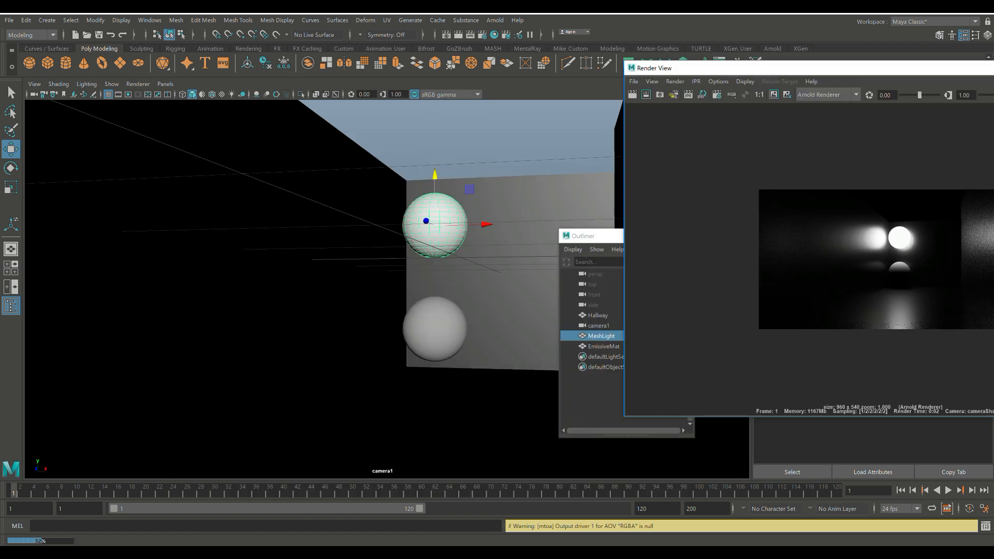
scroll(387, 289, up, 3)
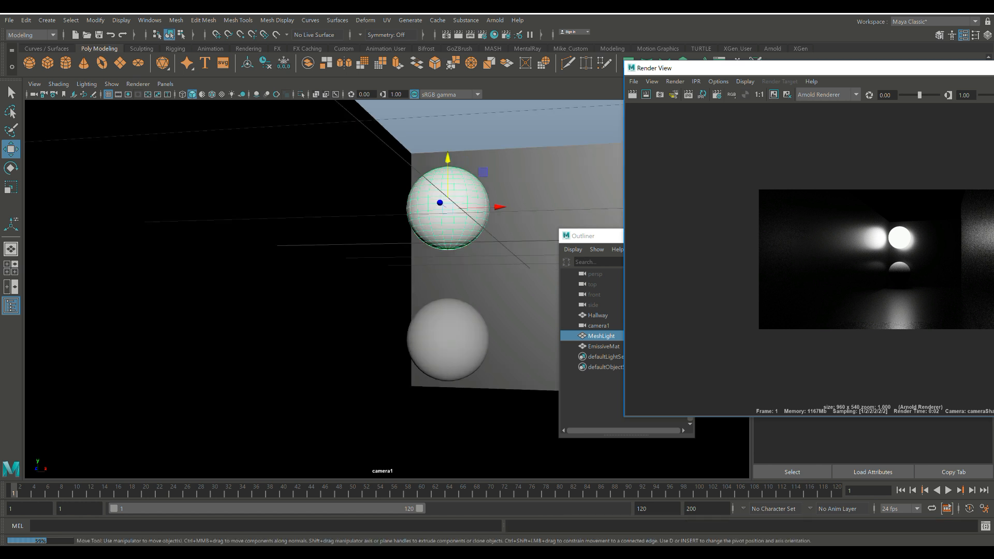
scroll(387, 289, up, 1)
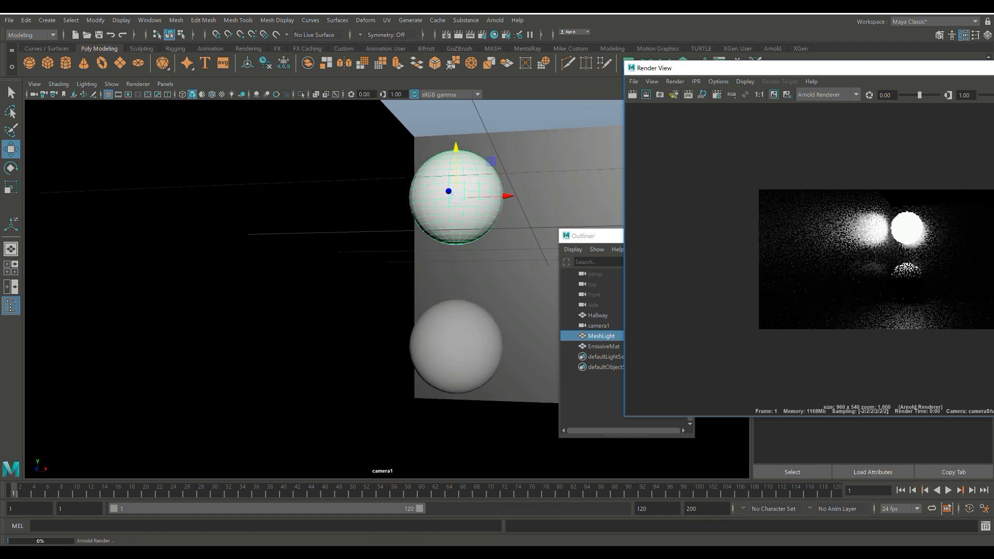
drag(869, 71, 584, 104)
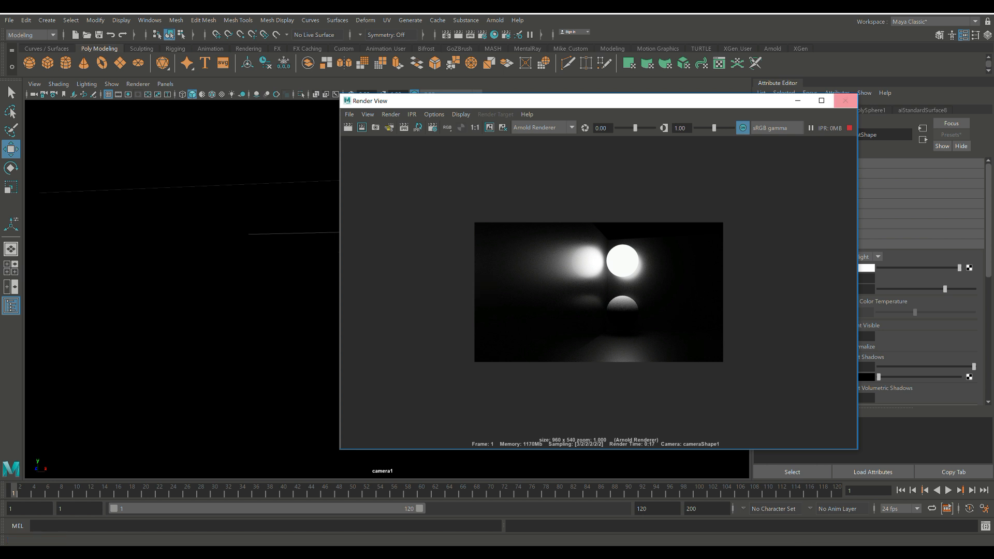
click(846, 100)
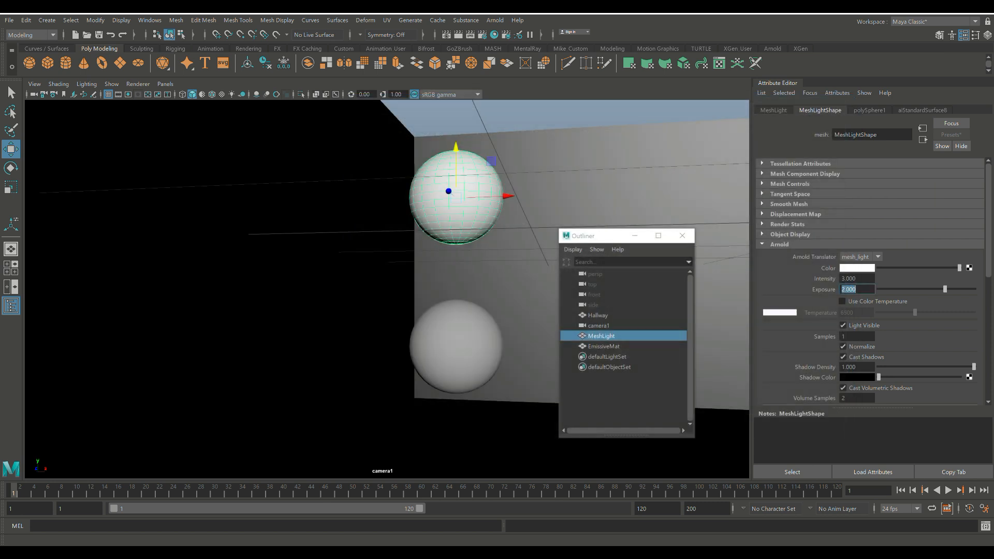
Step: Assign a new Arnold aiStandardSurface material to the lower EmissiveMat sphere and put the Outliner away
click(457, 348)
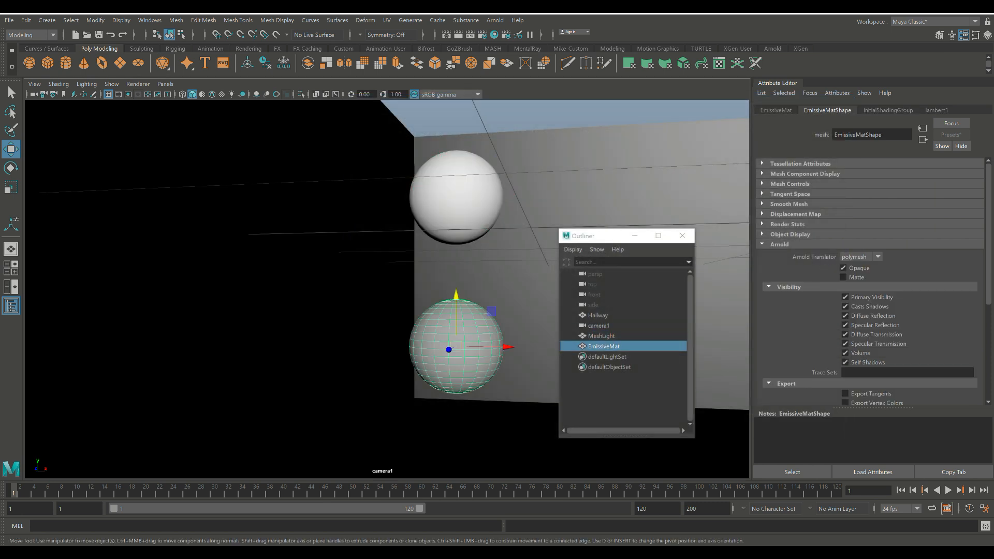
right_drag(458, 303, 469, 534)
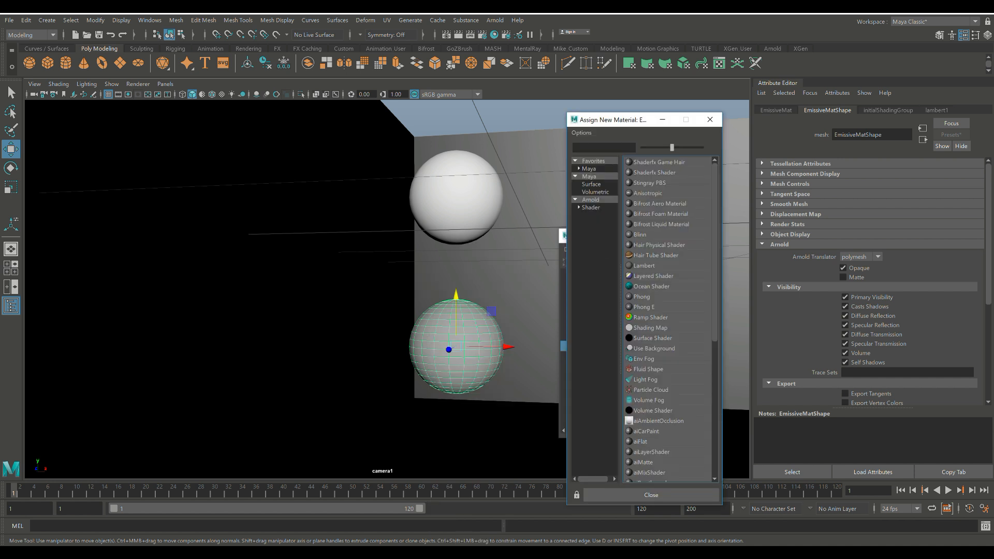
click(591, 208)
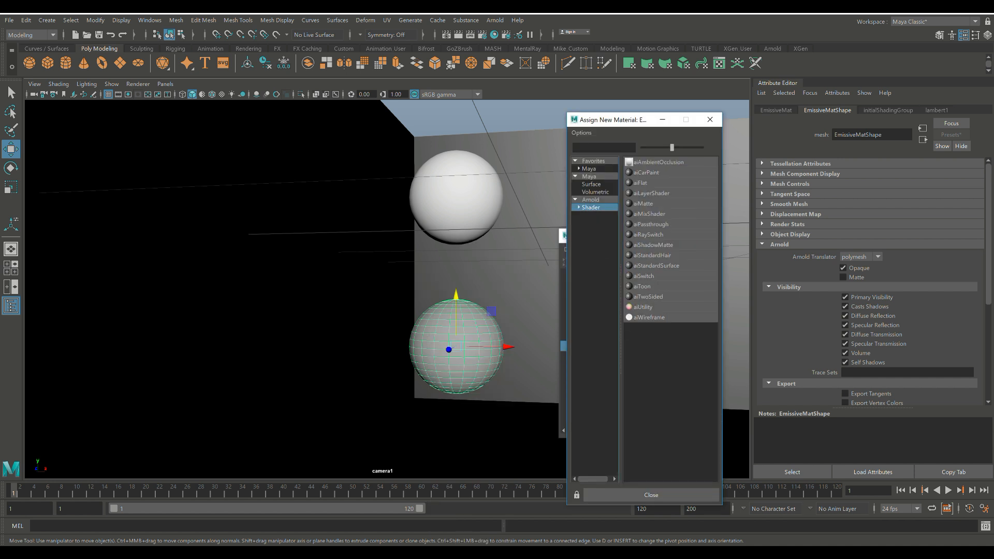
click(656, 265)
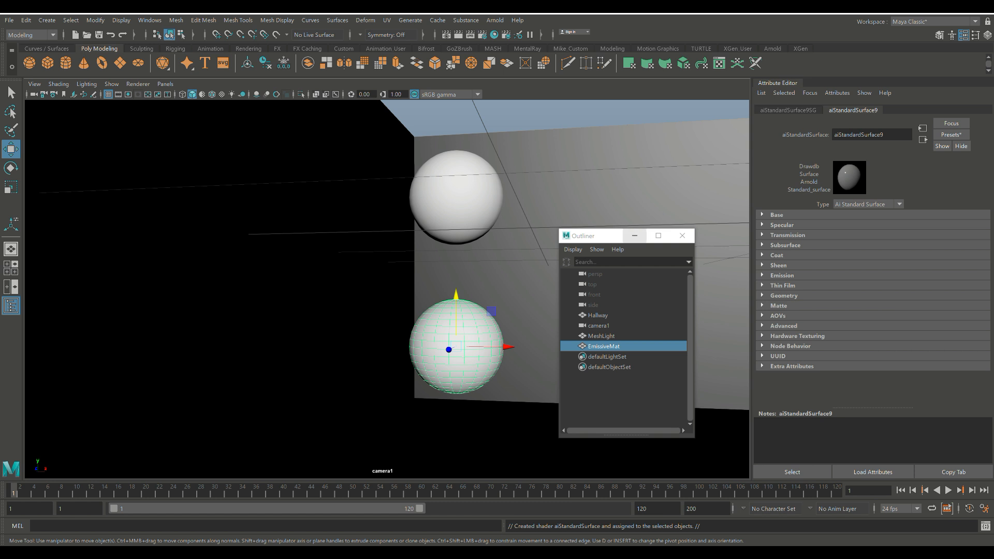
click(635, 236)
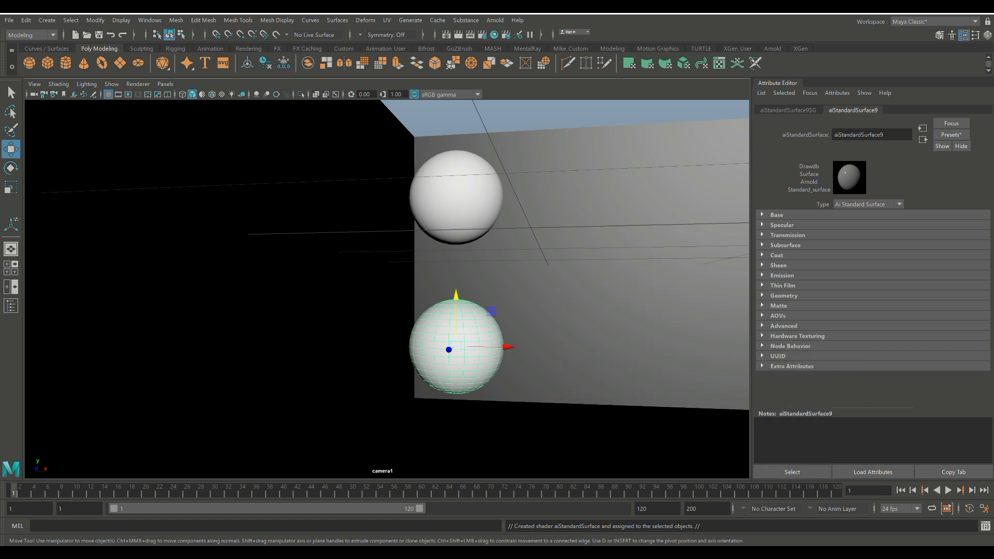
Step: Reveal the new material's Emission settings and start an IPR render, keeping the Render View clear of the attributes
click(782, 276)
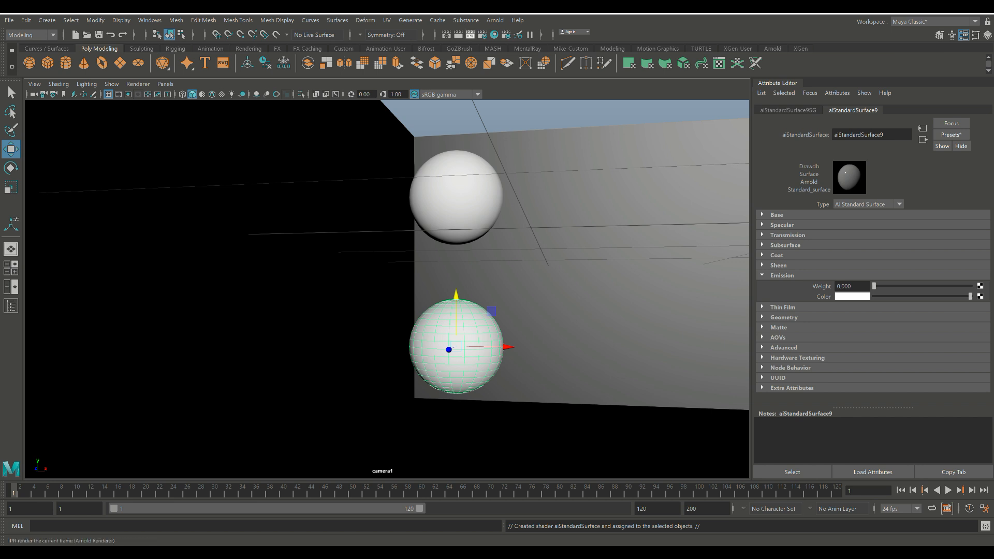
click(470, 35)
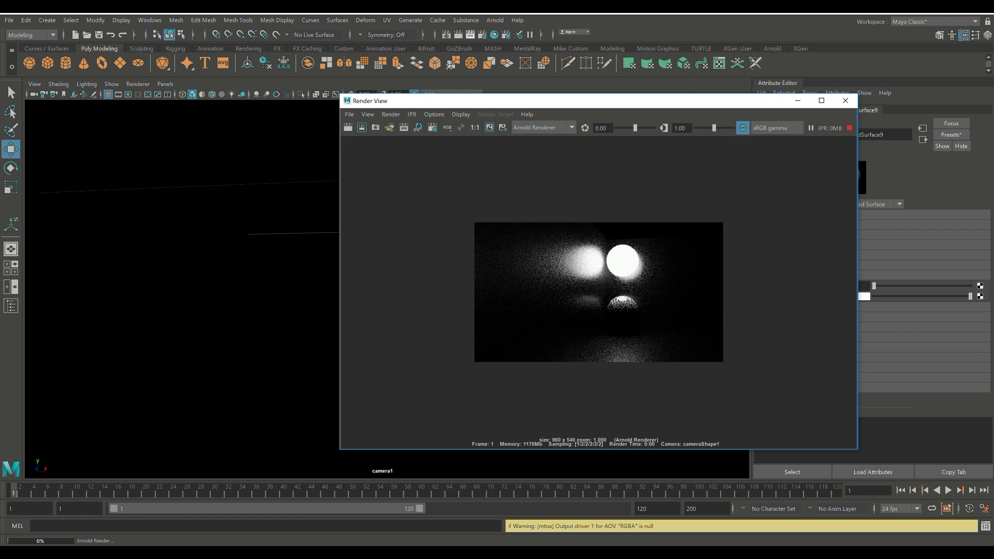
drag(502, 100, 461, 102)
drag(309, 94, 387, 92)
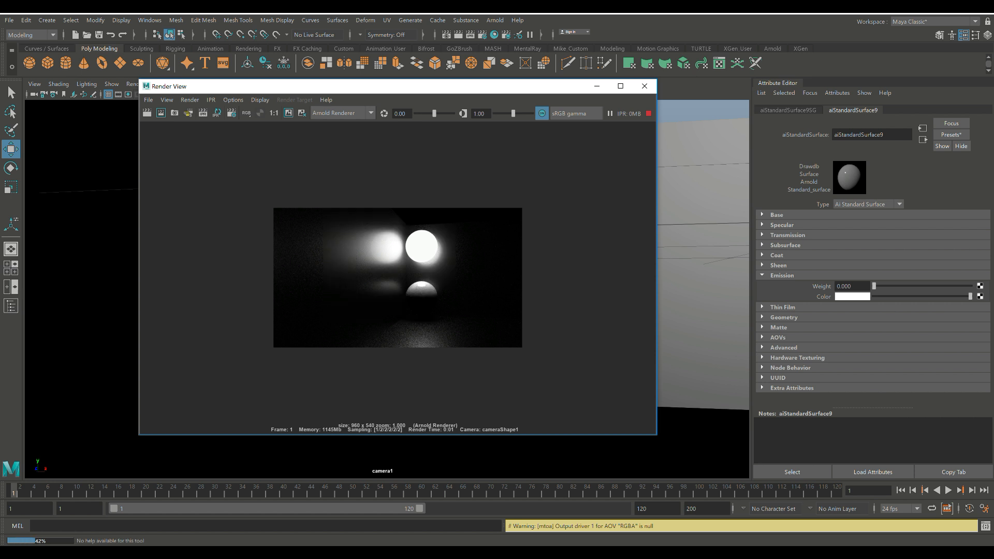
Step: Set the emission weight of the lower sphere's material to 5
click(852, 286)
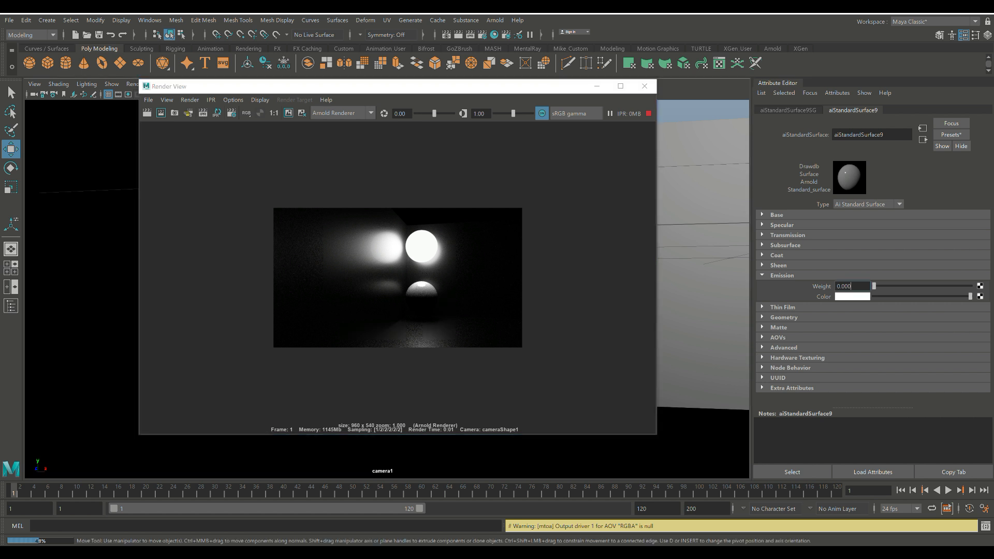
double_click(845, 287)
text(5)
key(Return)
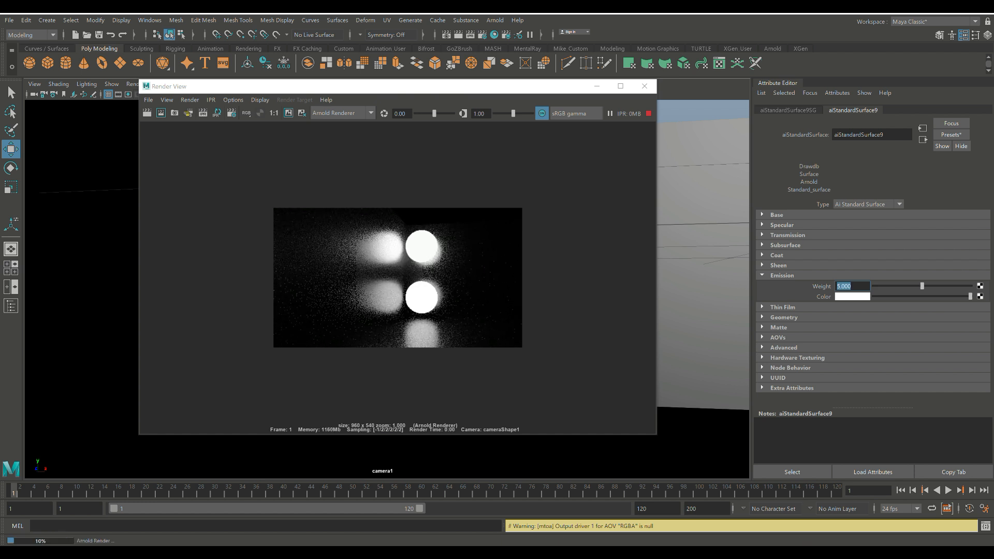